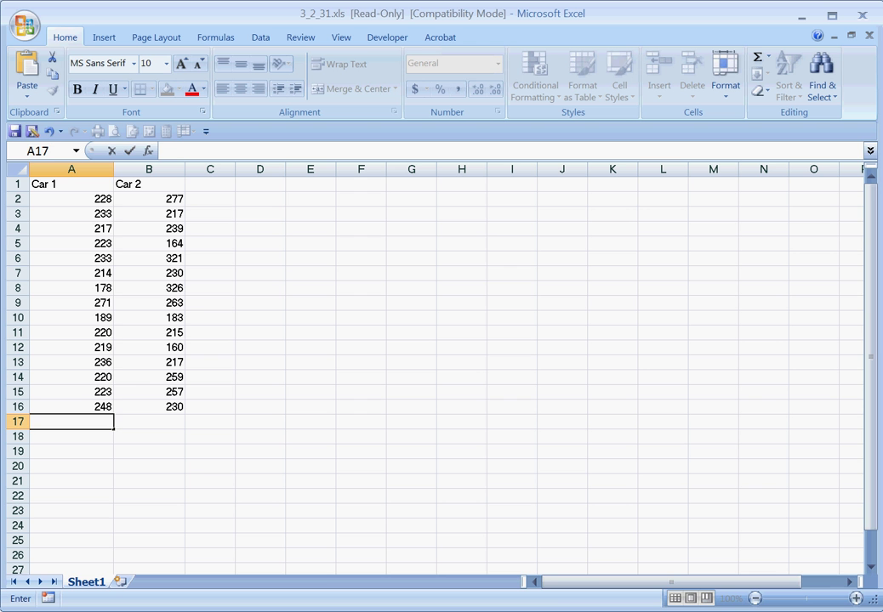
Examine the two data sets by selecting the Car 1 values in A2:A16 and the Car 2 values in B2:B16.
{"action": "left_click_drag", "start_coordinate": [71, 198], "coordinate": [72, 407]}
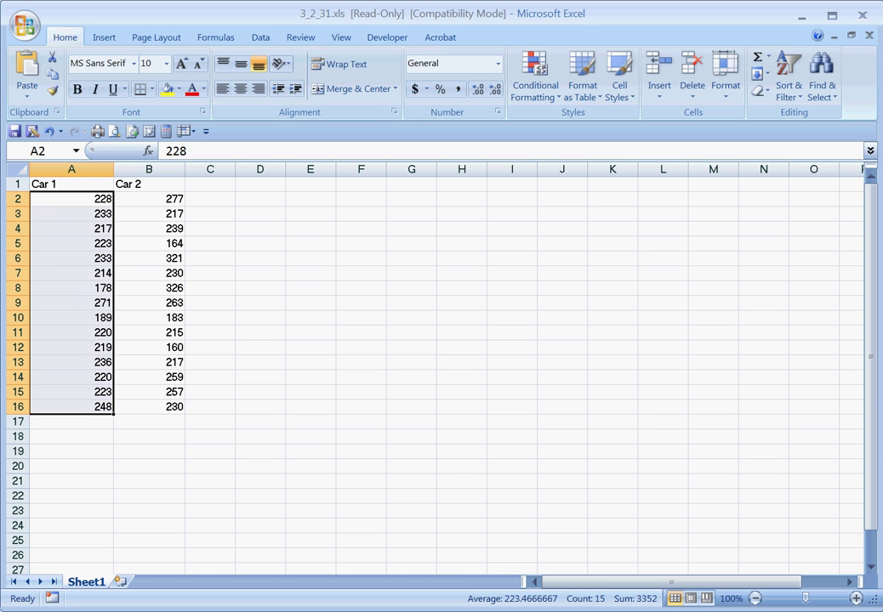
{"action": "left_click_drag", "start_coordinate": [72, 199], "coordinate": [72, 407]}
{"action": "left_click_drag", "start_coordinate": [149, 198], "coordinate": [149, 406]}
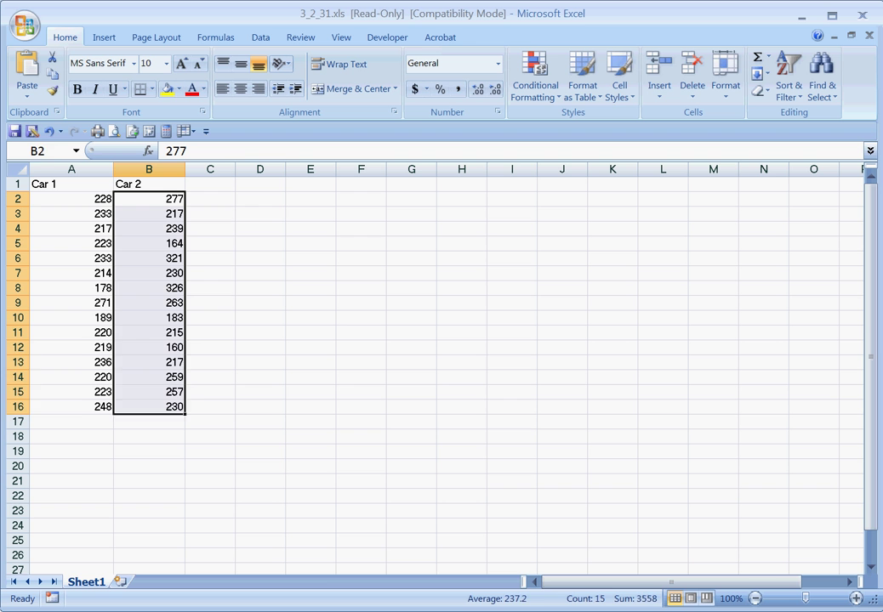
{"action": "key", "text": "shift+Up"}
{"action": "key", "text": "shift+Down"}
{"action": "key", "text": "Left"}
{"action": "key", "text": "shift+Down"}
{"action": "key", "text": "shift+Down"}
{"action": "key", "text": "shift+Down"}
{"action": "key", "text": "shift+Down"}
{"action": "key", "text": "shift+Down"}
{"action": "key", "text": "shift+Down"}
{"action": "key", "text": "shift+Down"}
{"action": "key", "text": "shift+Down"}
{"action": "key", "text": "shift+Down"}
{"action": "key", "text": "shift+Down"}
{"action": "key", "text": "shift+Down"}
{"action": "key", "text": "shift+Down"}
{"action": "key", "text": "shift+Down"}
{"action": "key", "text": "shift+Down"}
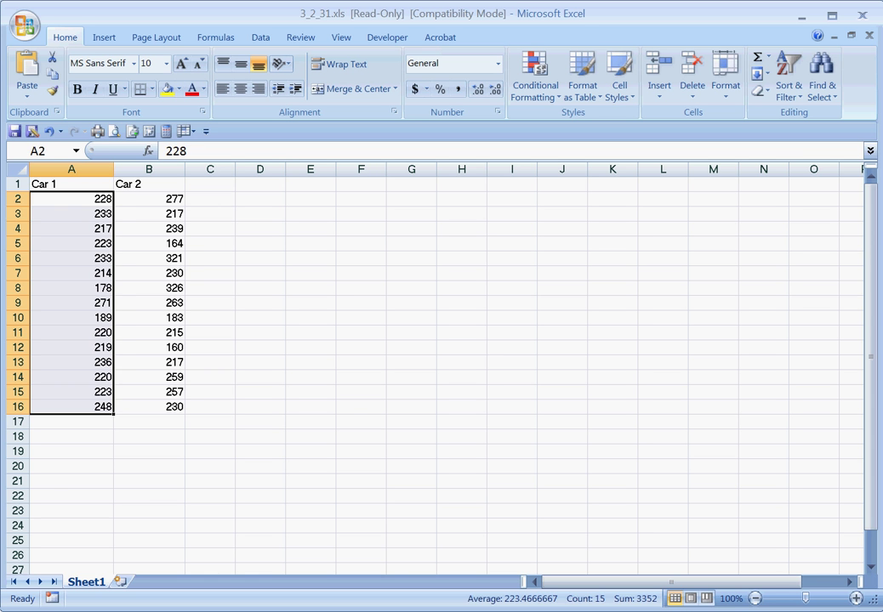
Calculate the population standard deviation of the Car 1 values in cell A17 with =STDEVP(A2:A16).
{"action": "left_click", "coordinate": [72, 421]}
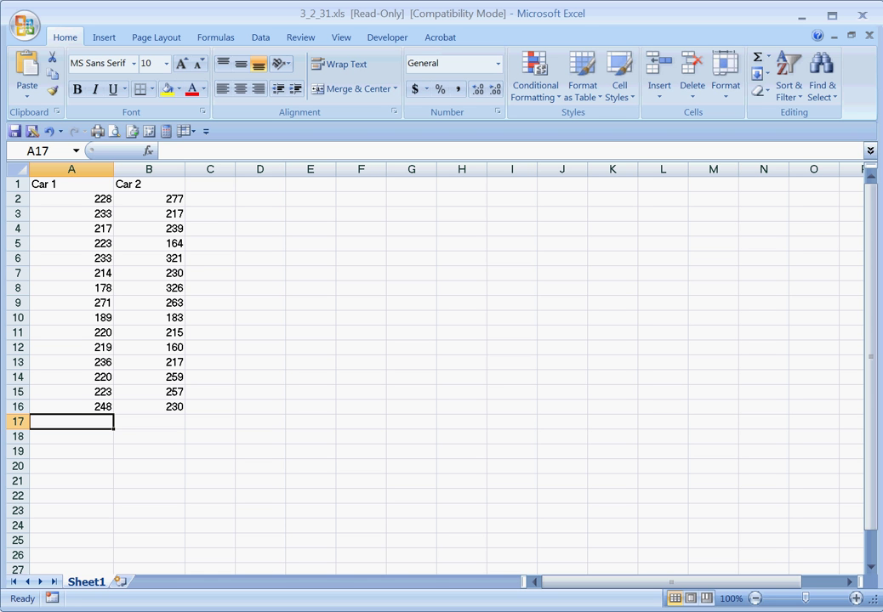
{"action": "type", "text": "="}
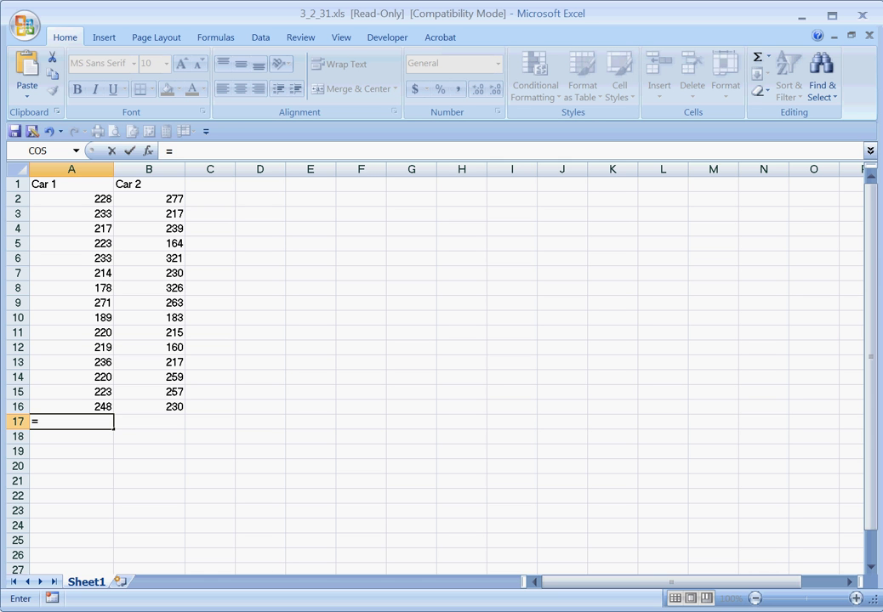
{"action": "type", "text": "(st"}
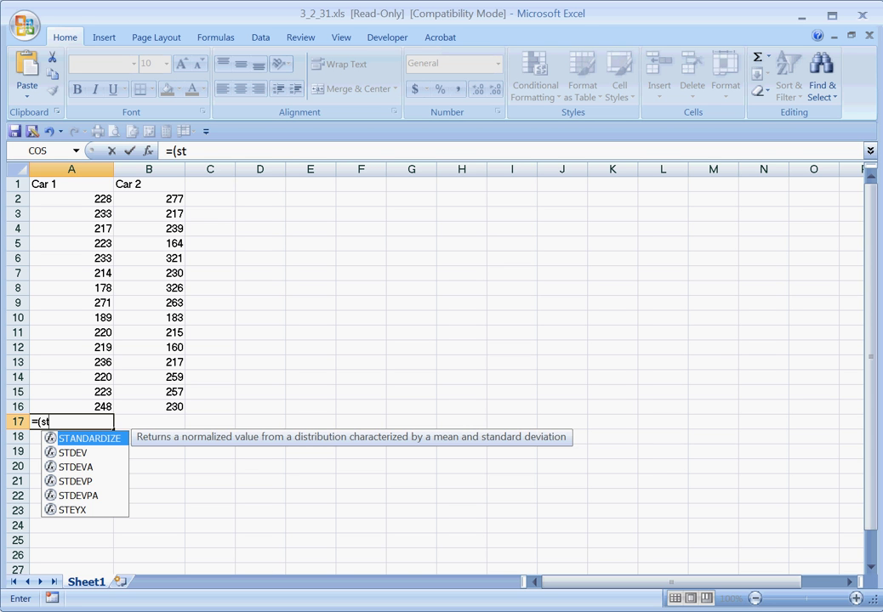
{"action": "key", "text": "Down"}
{"action": "key", "text": "Down"}
{"action": "key", "text": "Down"}
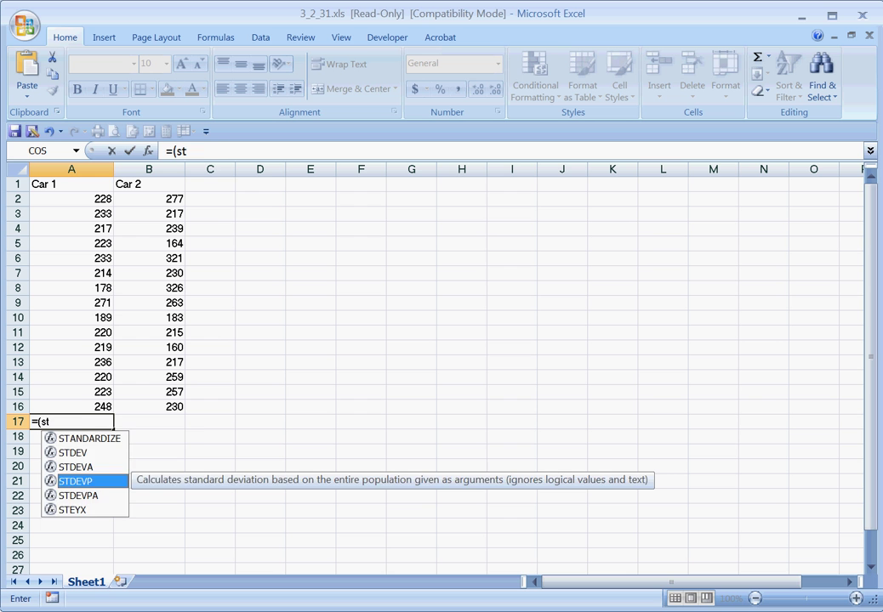
{"action": "key", "text": "Tab"}
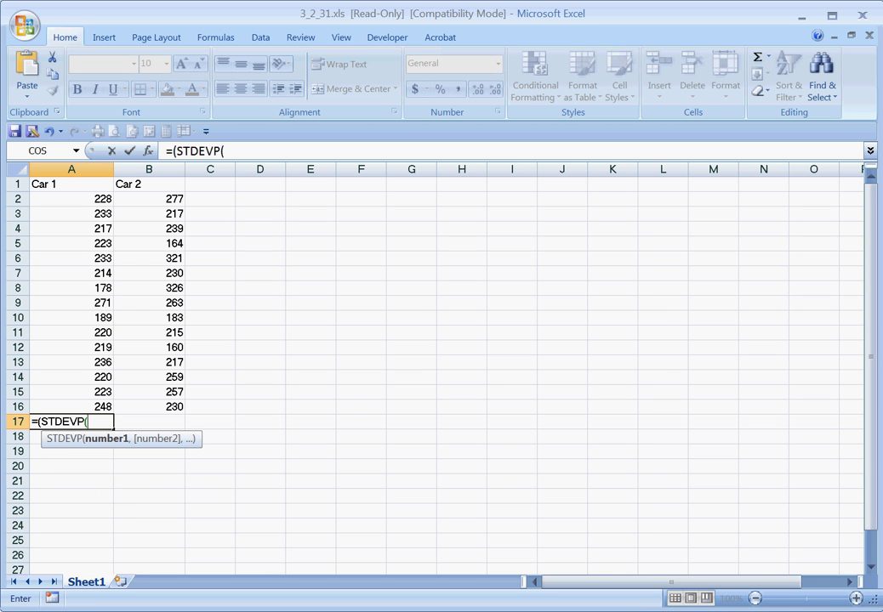
{"action": "left_click", "coordinate": [176, 151]}
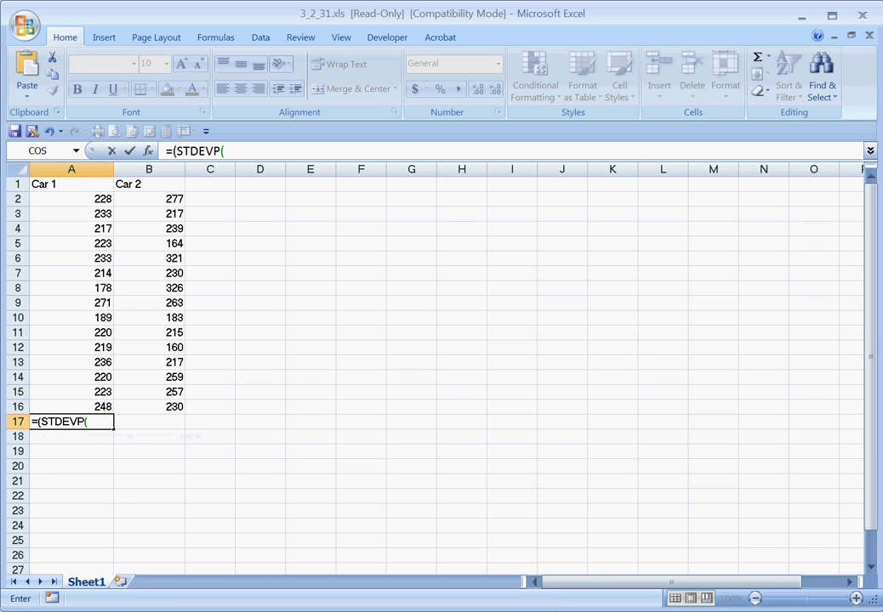
{"action": "key", "text": "BackSpace"}
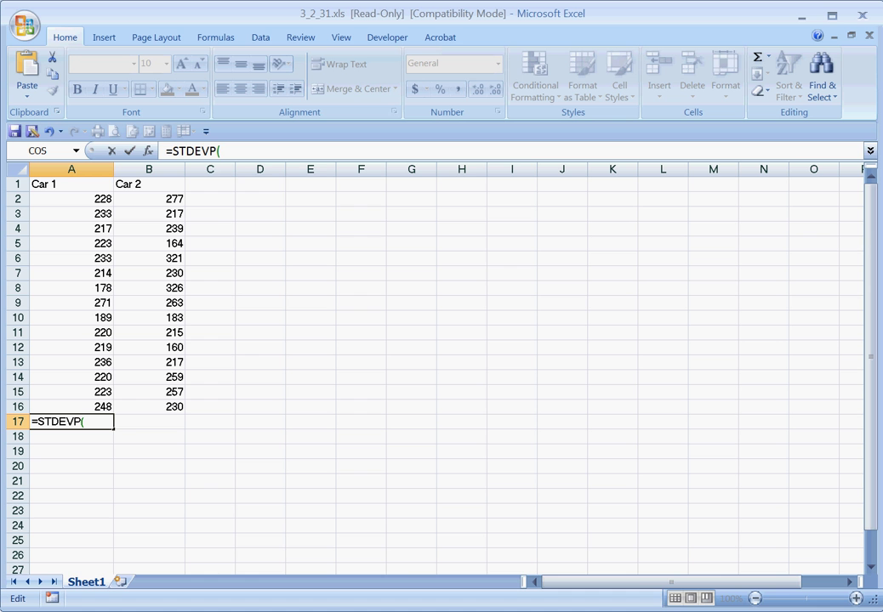
{"action": "left_click", "coordinate": [220, 150]}
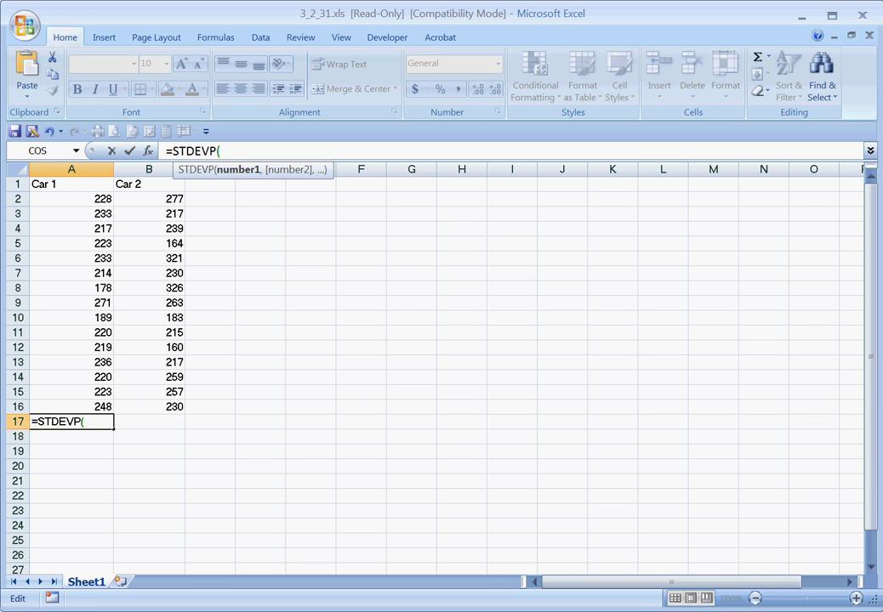
{"action": "left_click_drag", "start_coordinate": [94, 198], "coordinate": [98, 410]}
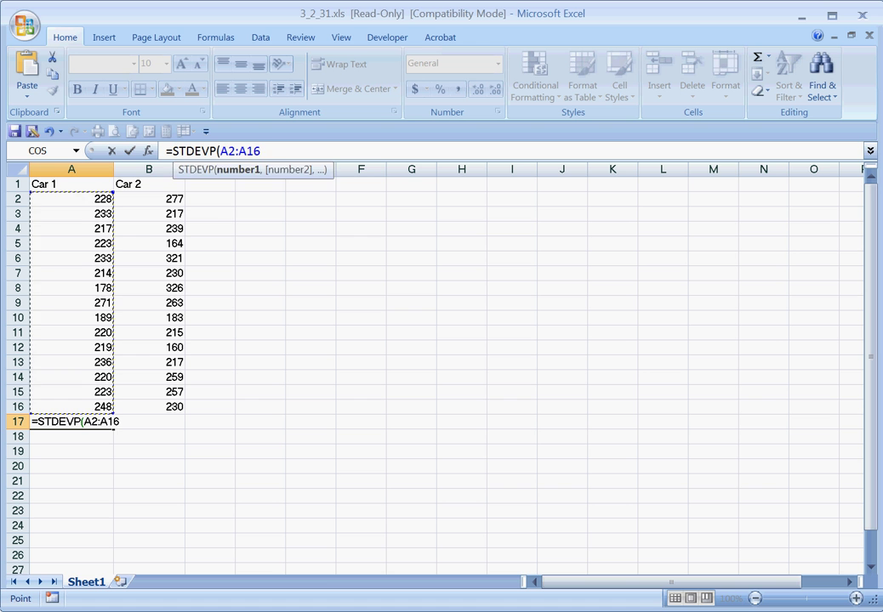
{"action": "type", "text": ")"}
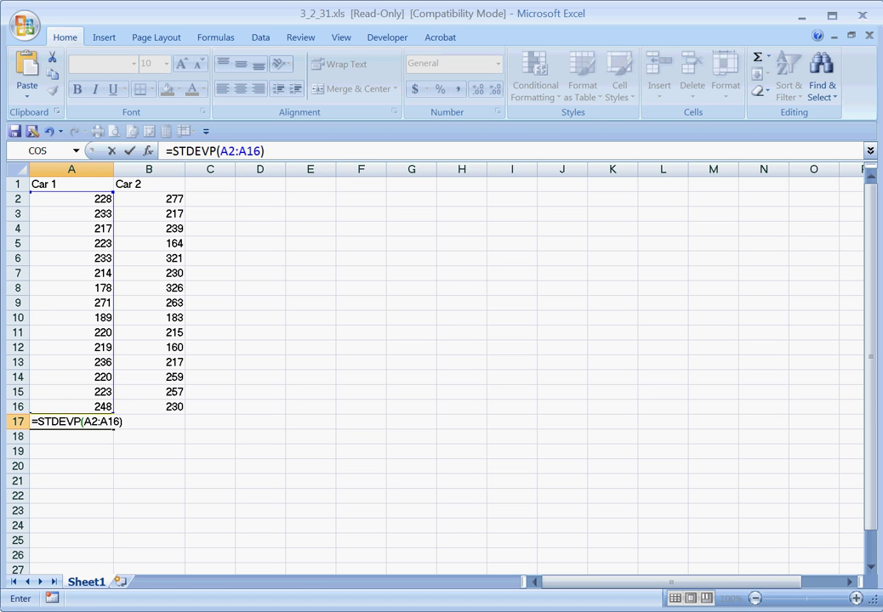
{"action": "key", "text": "Return"}
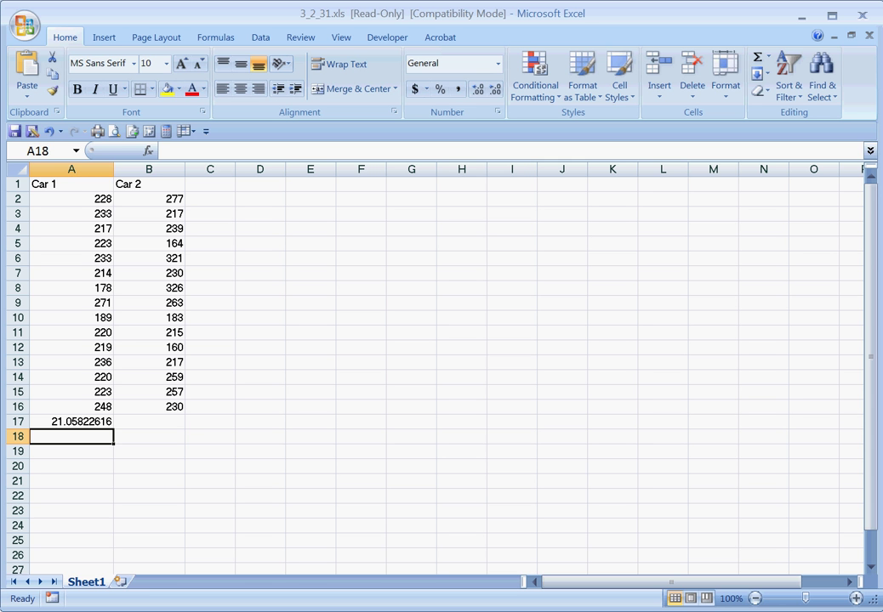
Calculate the population standard deviation of the Car 2 values in cell B17 with =stdevp(B2:B16).
{"action": "left_click", "coordinate": [149, 421]}
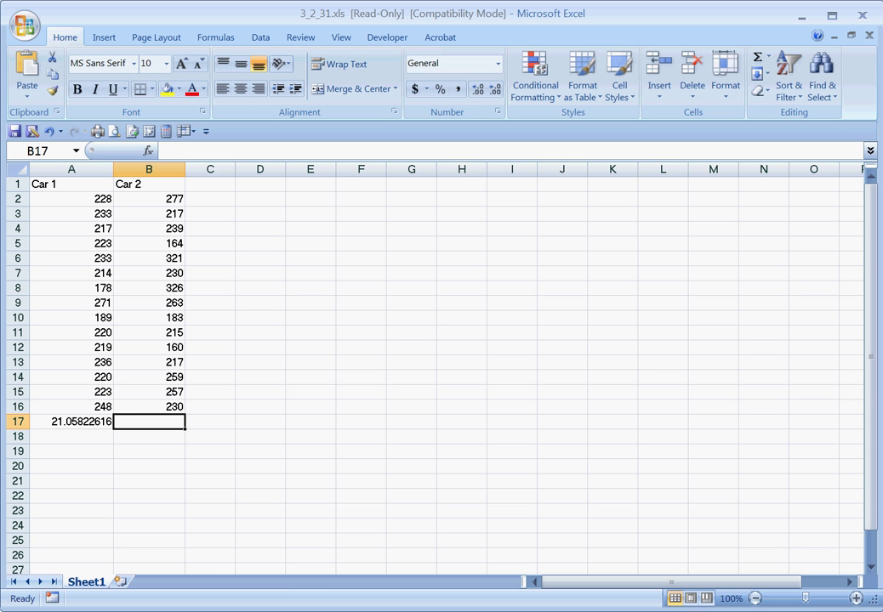
{"action": "type", "text": "=st"}
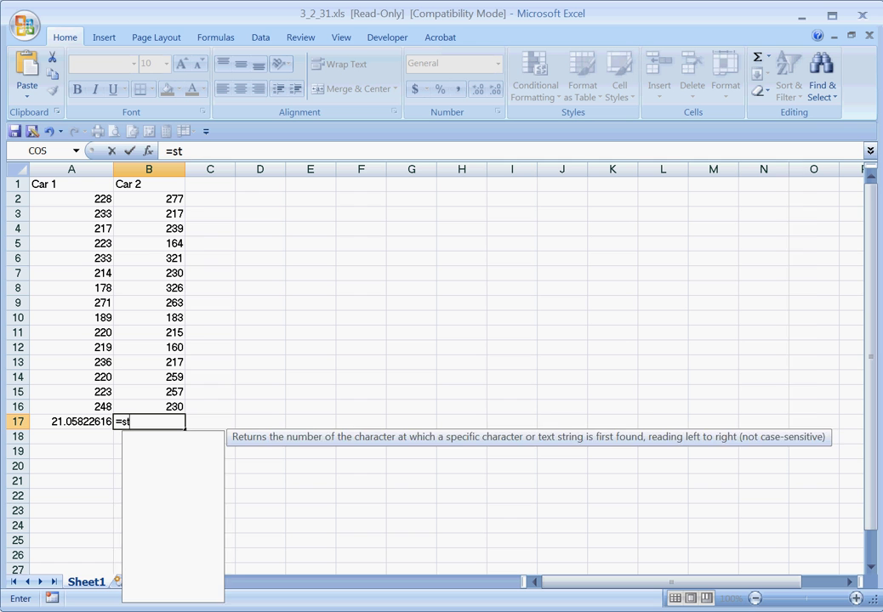
{"action": "type", "text": "devp"}
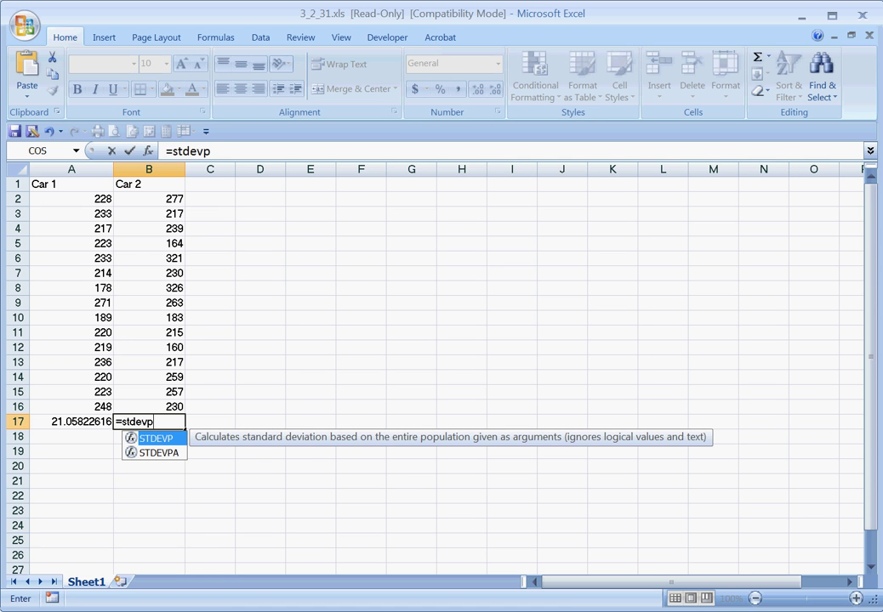
{"action": "type", "text": "("}
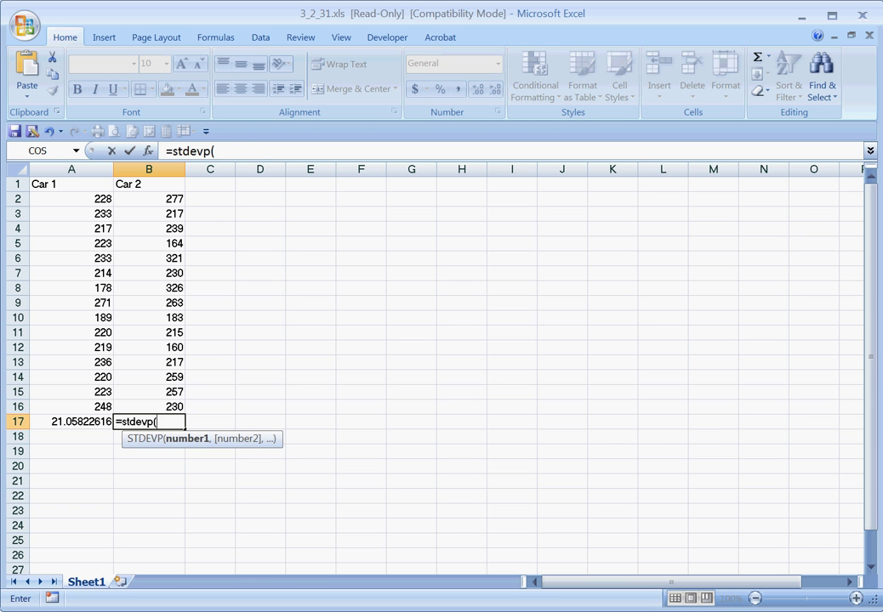
{"action": "left_click_drag", "start_coordinate": [149, 198], "coordinate": [176, 408]}
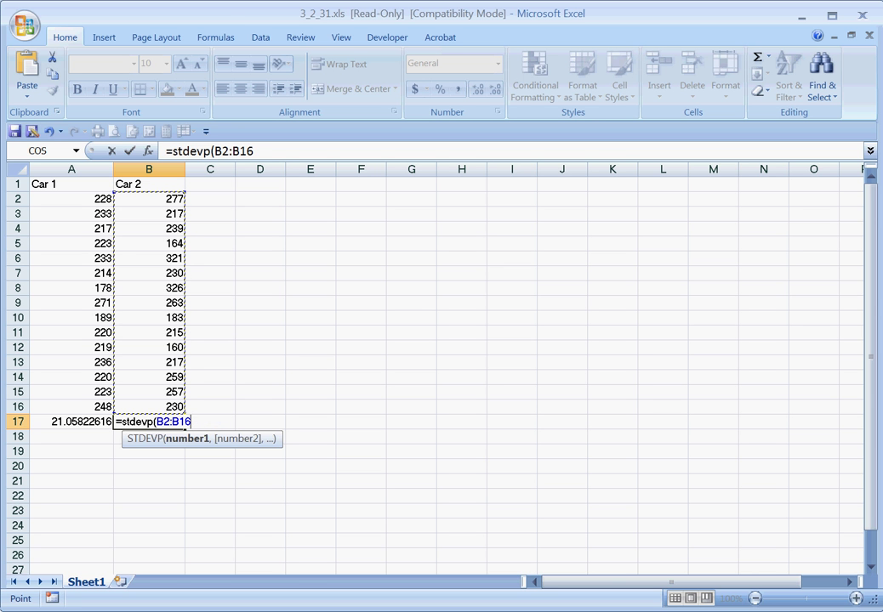
{"action": "type", "text": ")"}
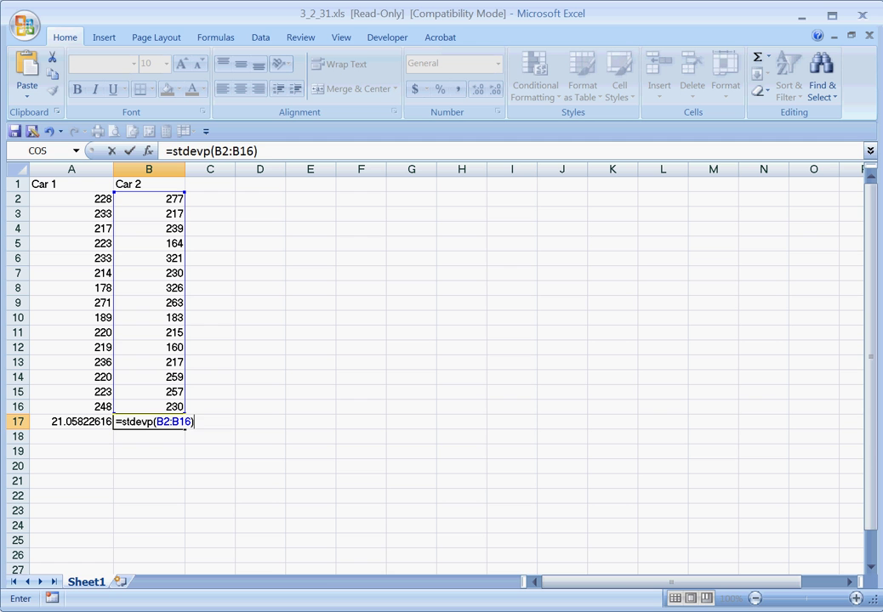
{"action": "key", "text": "Return"}
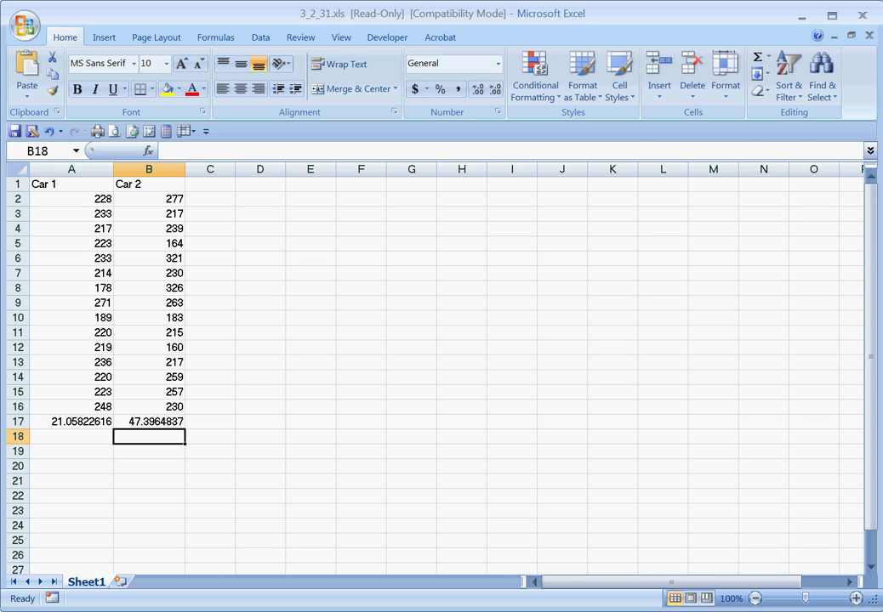
Calculate the mean of the Car 1 values in cell A18 with =average(A2:A16).
{"action": "left_click", "coordinate": [72, 437]}
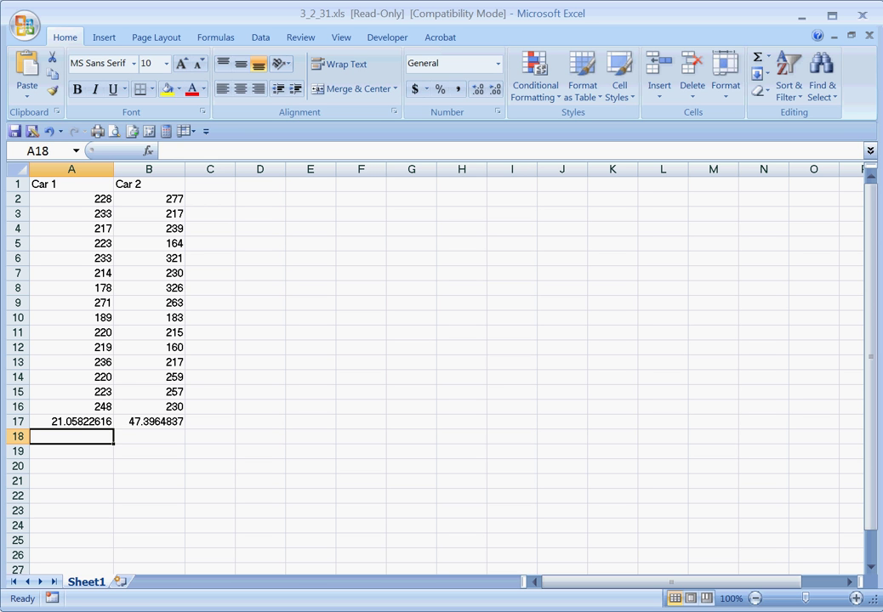
{"action": "type", "text": "="}
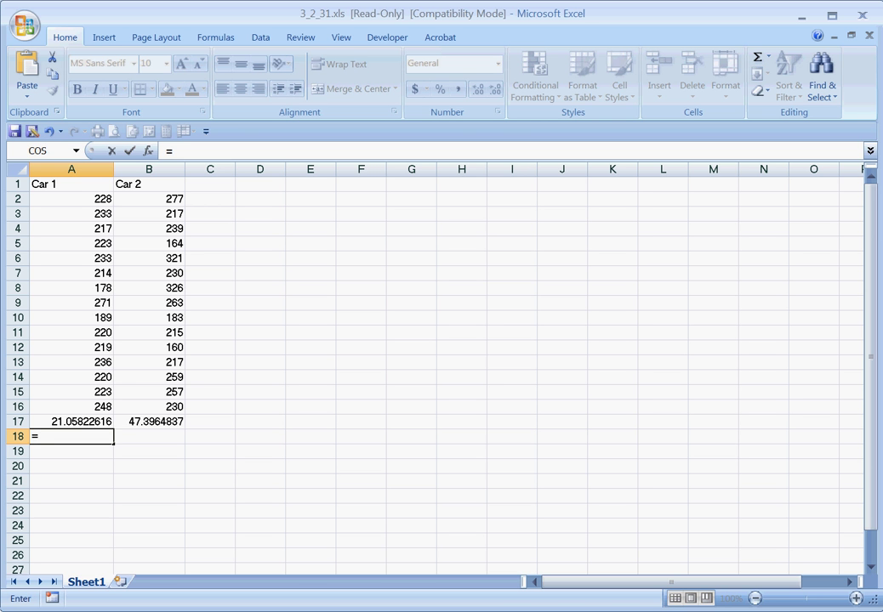
{"action": "type", "text": "a"}
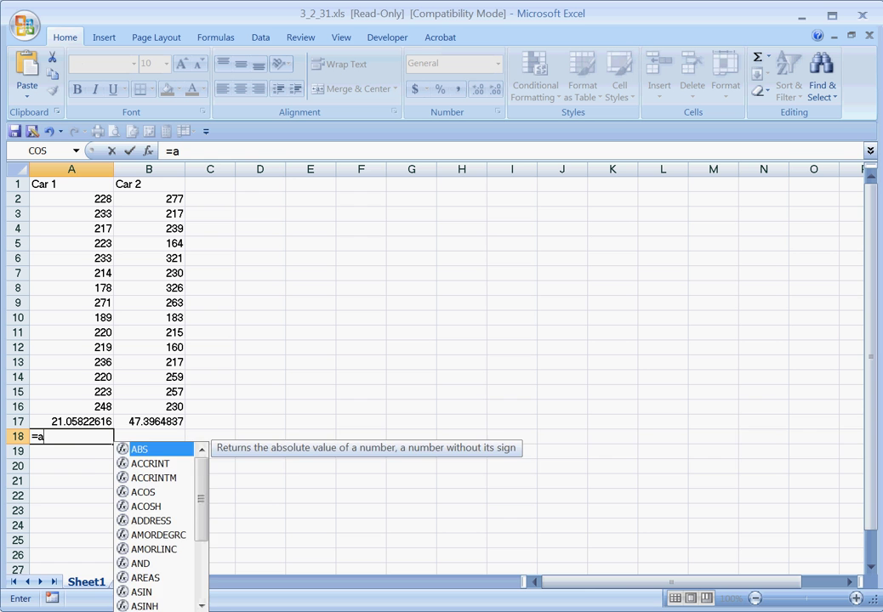
{"action": "type", "text": "verage"}
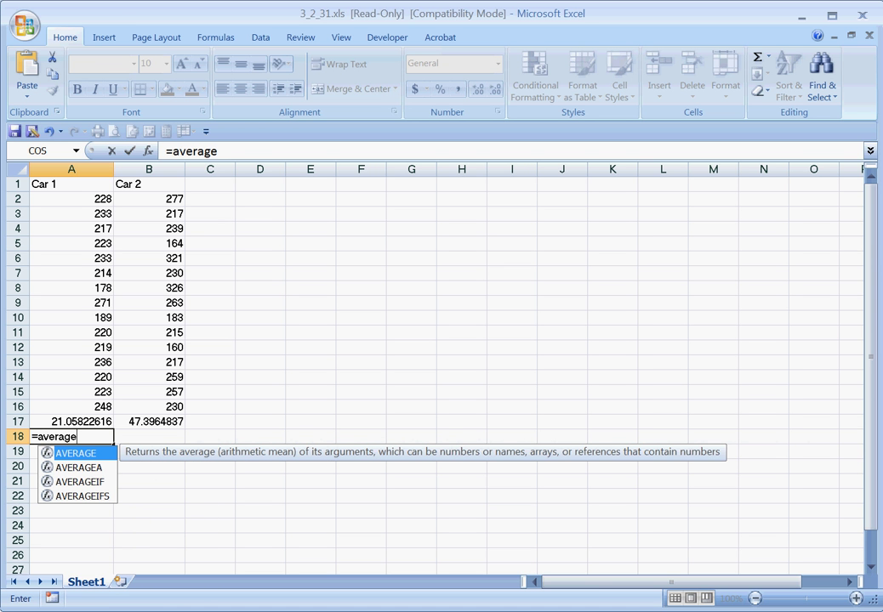
{"action": "type", "text": "("}
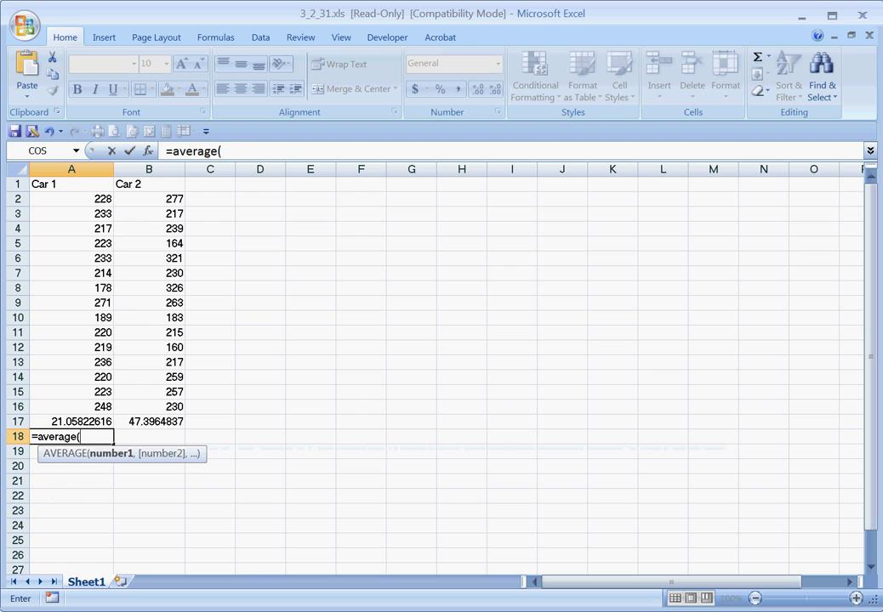
{"action": "left_click_drag", "start_coordinate": [85, 199], "coordinate": [93, 410]}
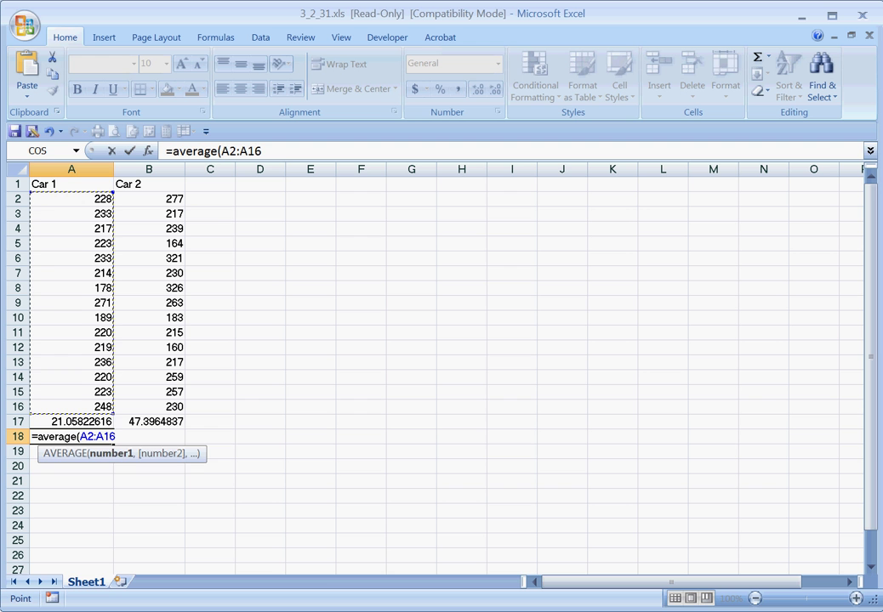
{"action": "type", "text": ")"}
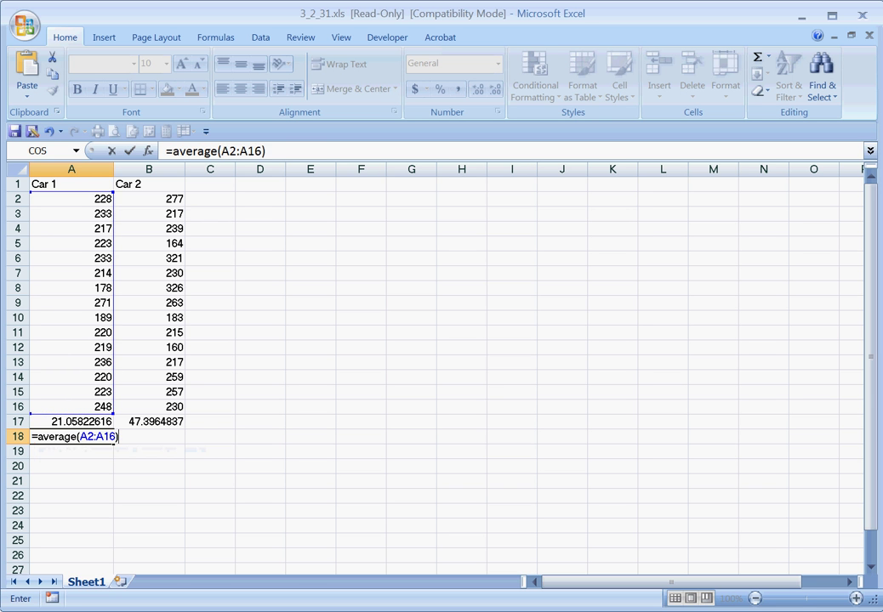
{"action": "key", "text": "Return"}
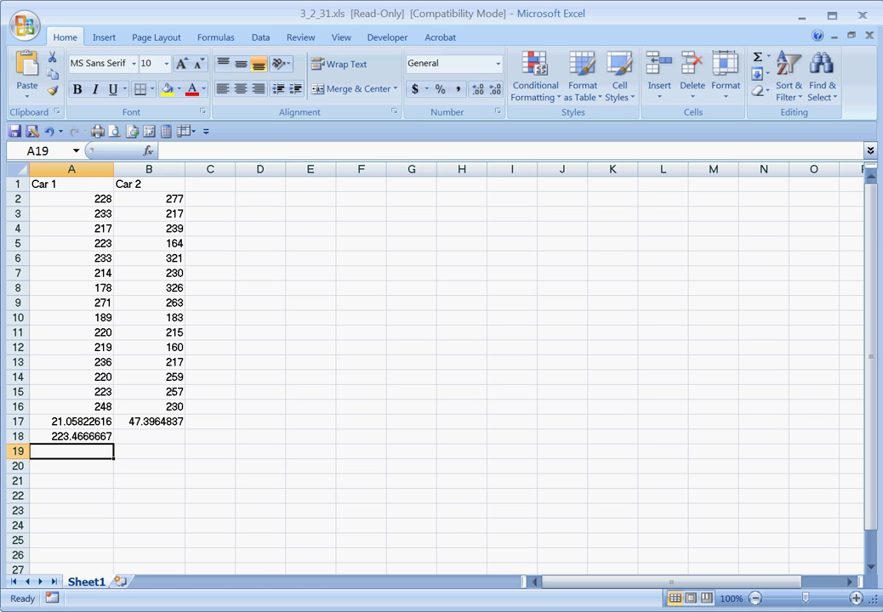
Calculate the mean of the Car 2 values in cell B18 with =average(B2:B16).
{"action": "left_click", "coordinate": [149, 436]}
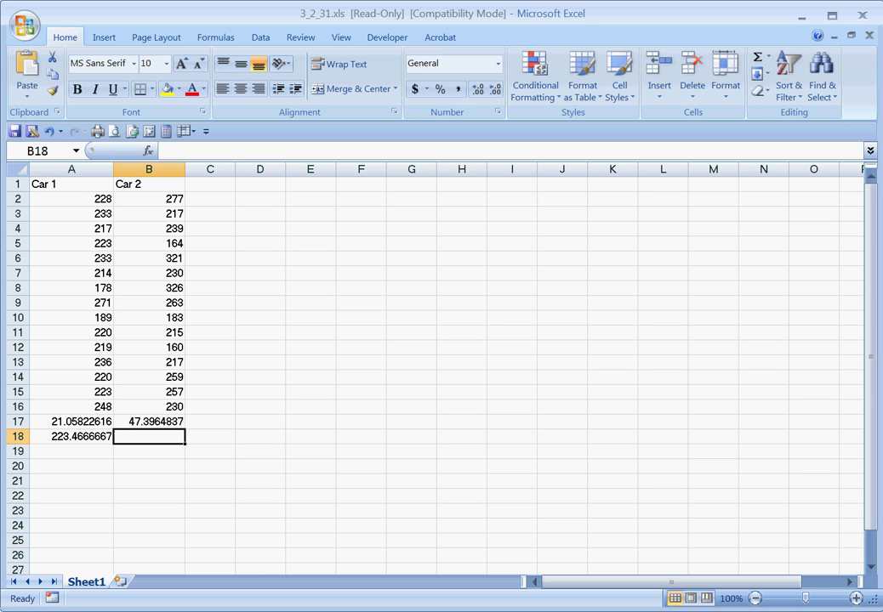
{"action": "type", "text": "=av"}
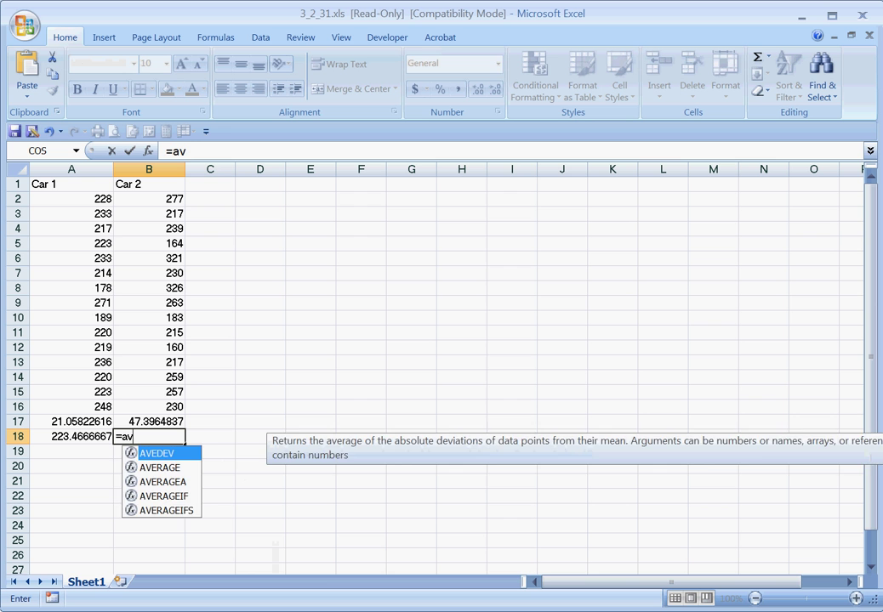
{"action": "type", "text": "erag"}
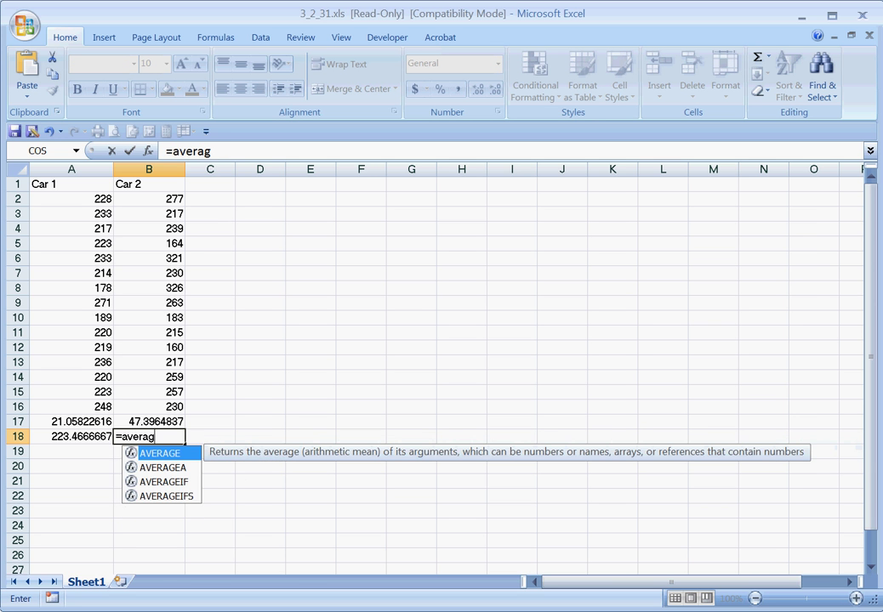
{"action": "type", "text": "e("}
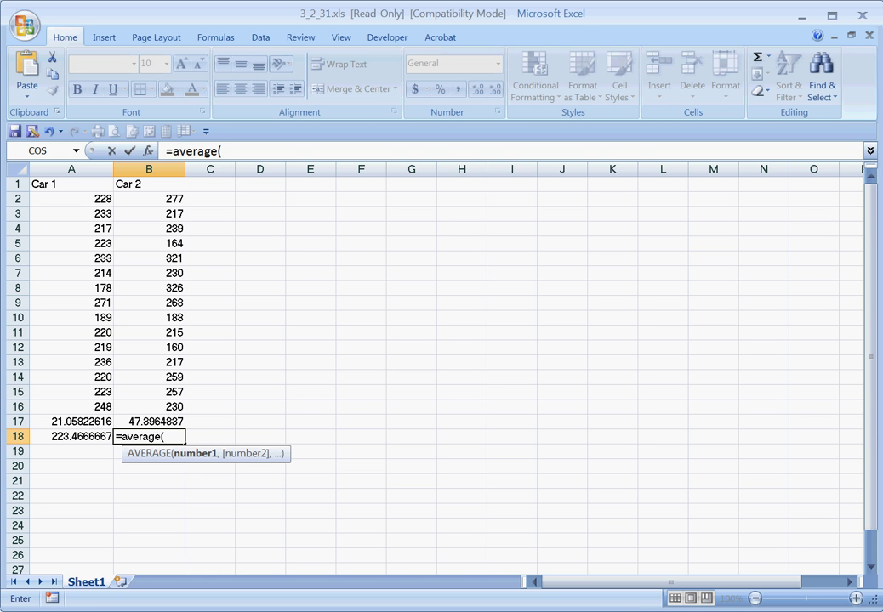
{"action": "type", "text": "B2"}
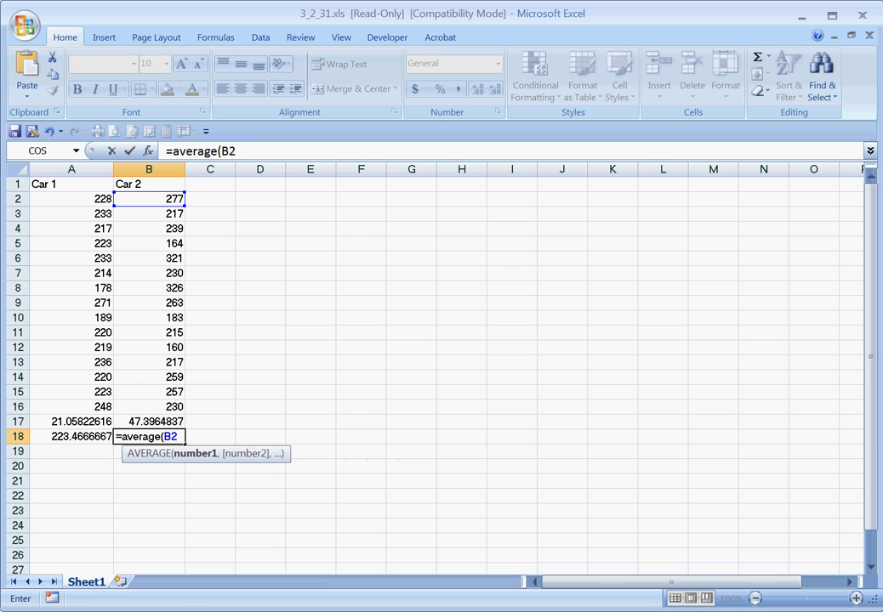
{"action": "type", "text": ":B16)"}
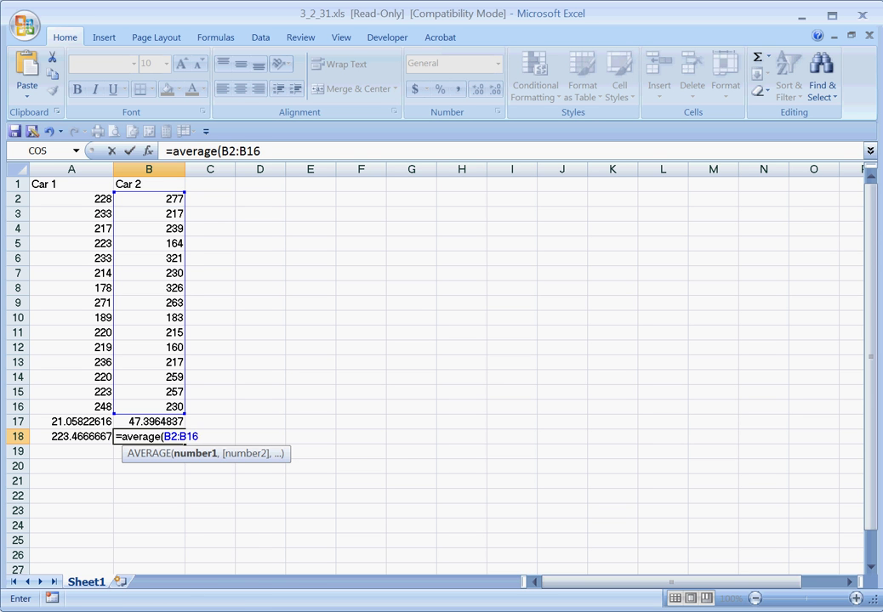
{"action": "key", "text": "Return"}
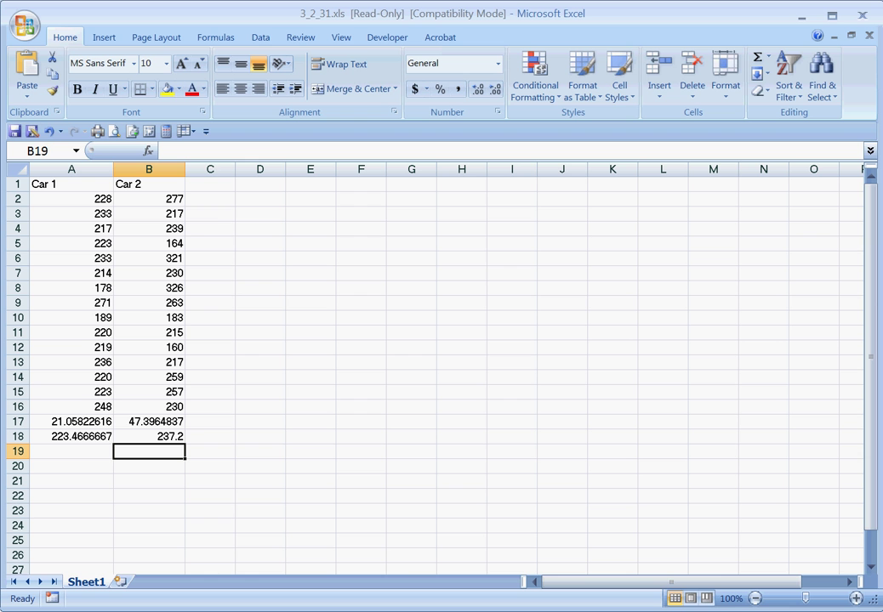